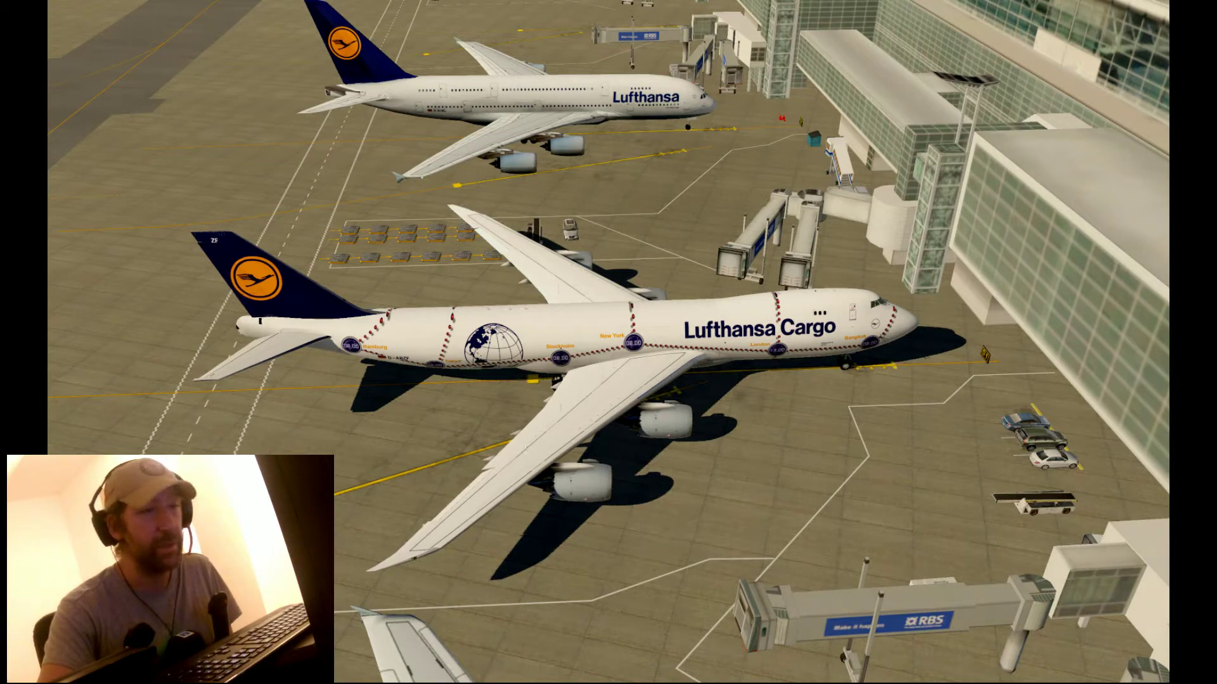
Step: Save the SimBrief EDDF–LJLJ flight plan as an X-Plane .fms file, then minimize Firefox
key(alt+Tab)
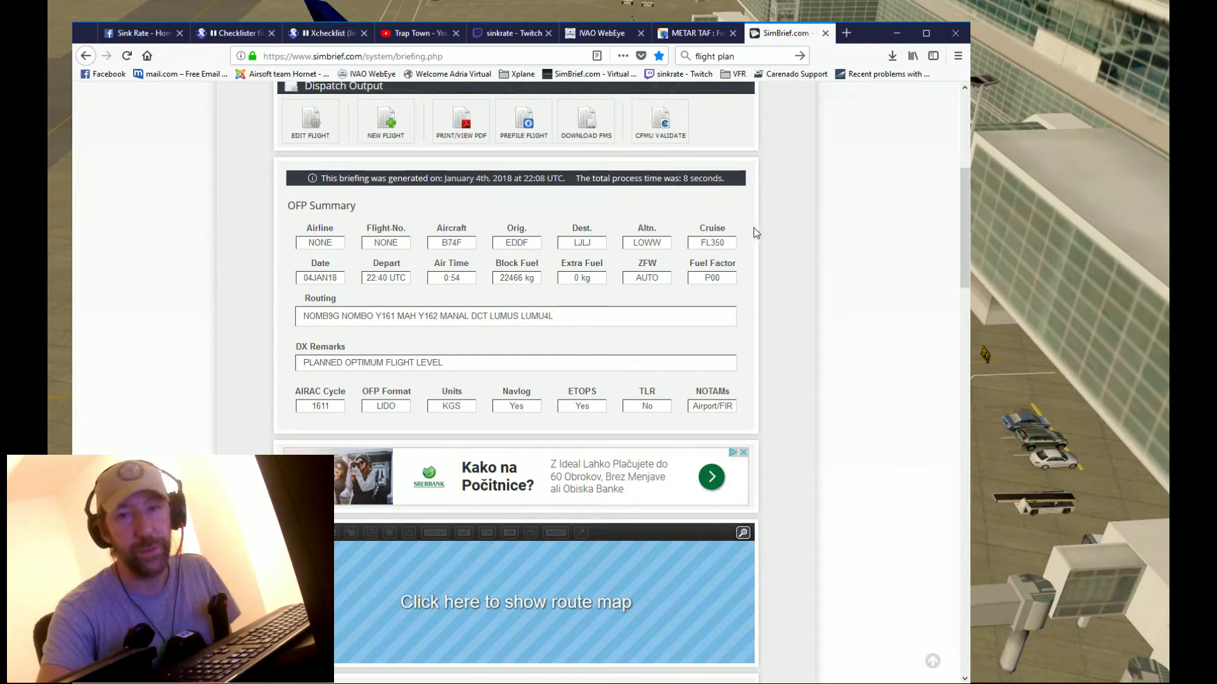
scroll(325, 270, down, 1)
scroll(326, 271, down, 1)
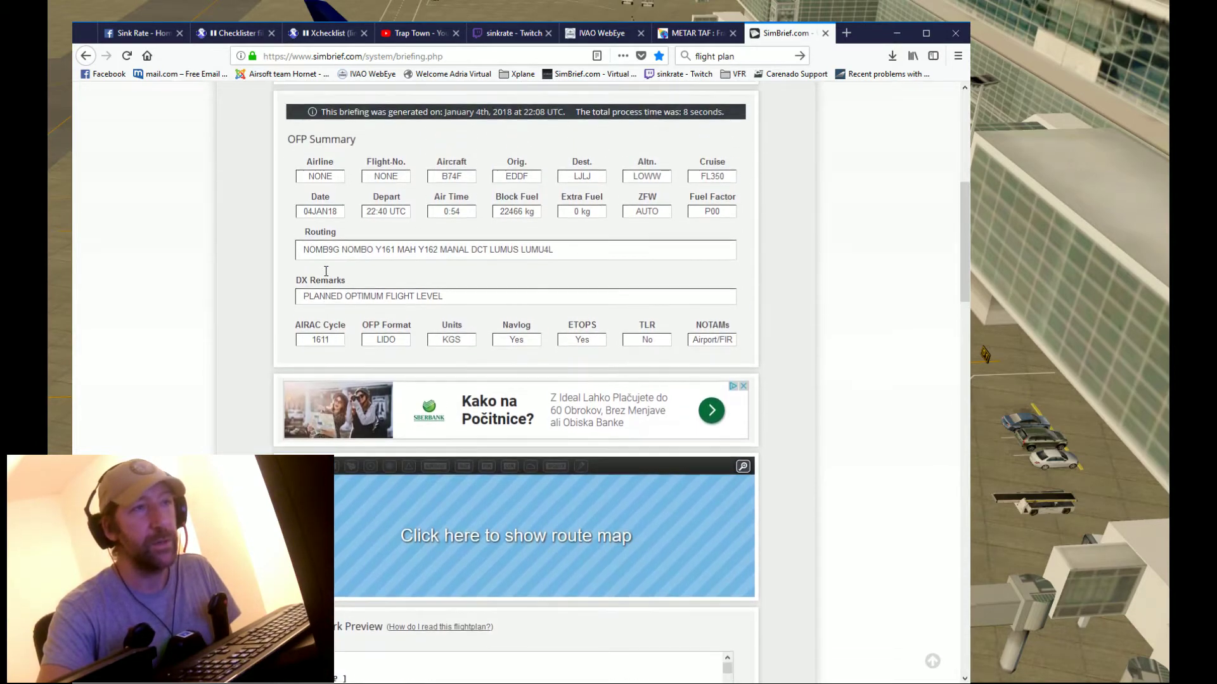
scroll(747, 288, up, 1)
scroll(763, 287, down, 20)
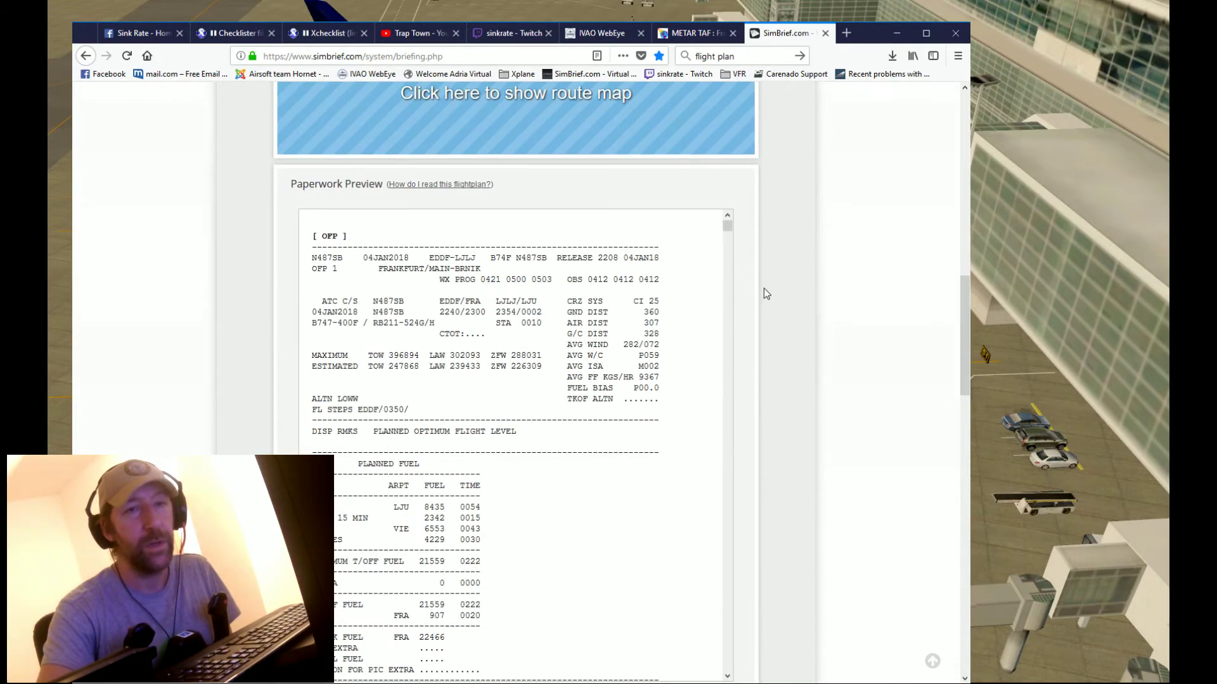
scroll(763, 289, down, 3)
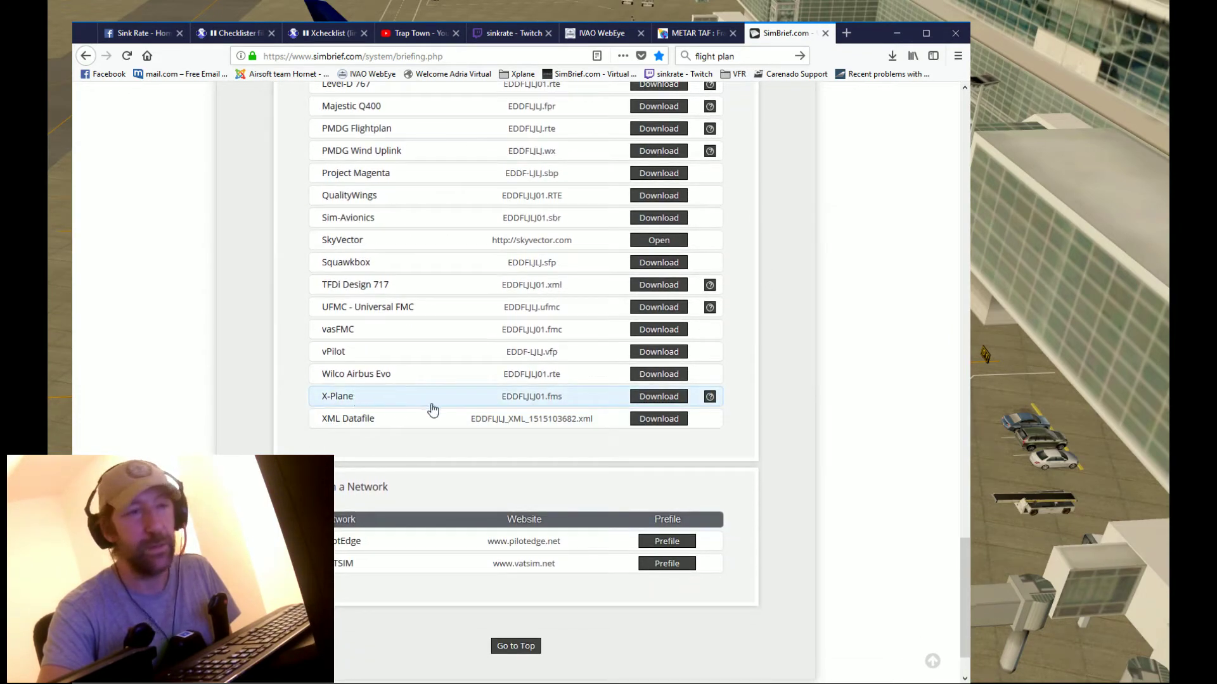
click(659, 396)
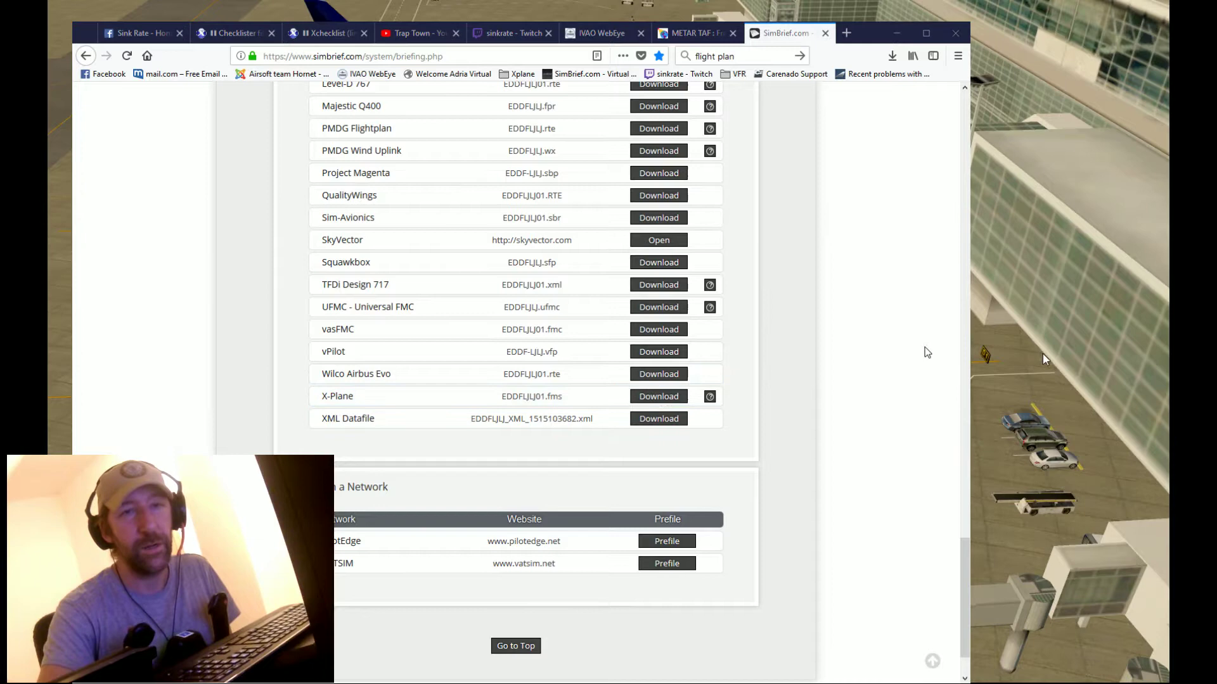
click(926, 350)
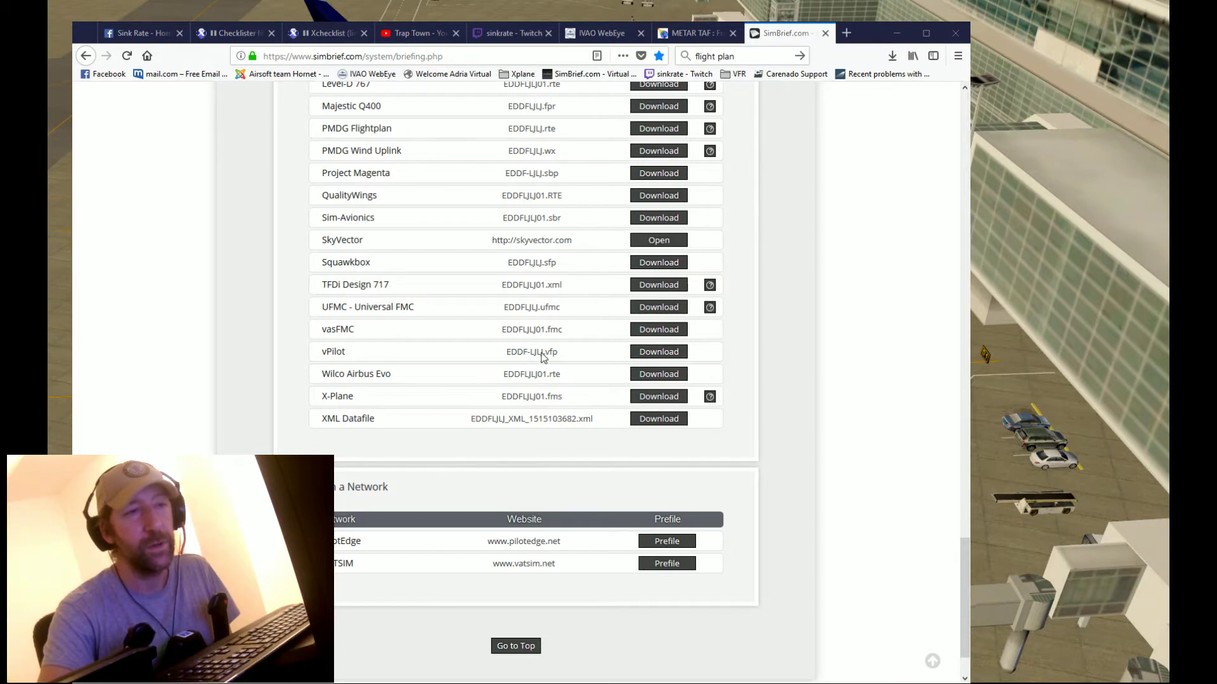
click(893, 177)
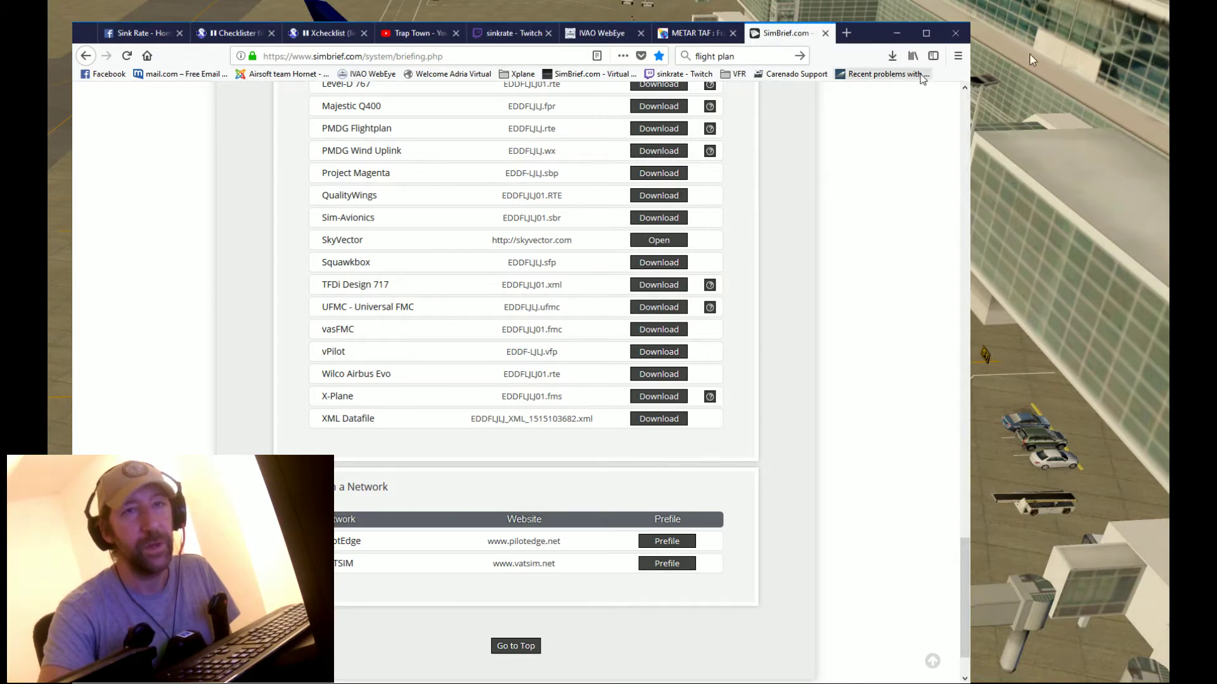
click(895, 35)
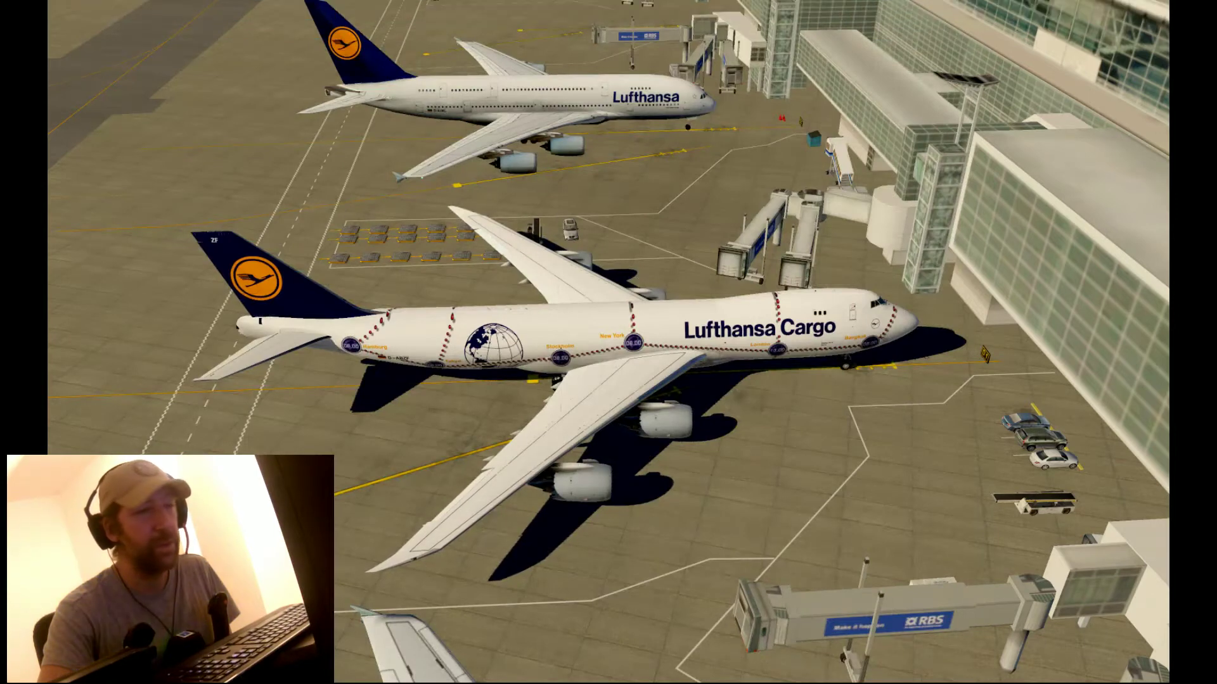
Step: Bring up File Explorer on Output\FMS plans, showing EDDFLJLJ01.fms beside EKCHEDDF01.fms
key(alt+Tab)
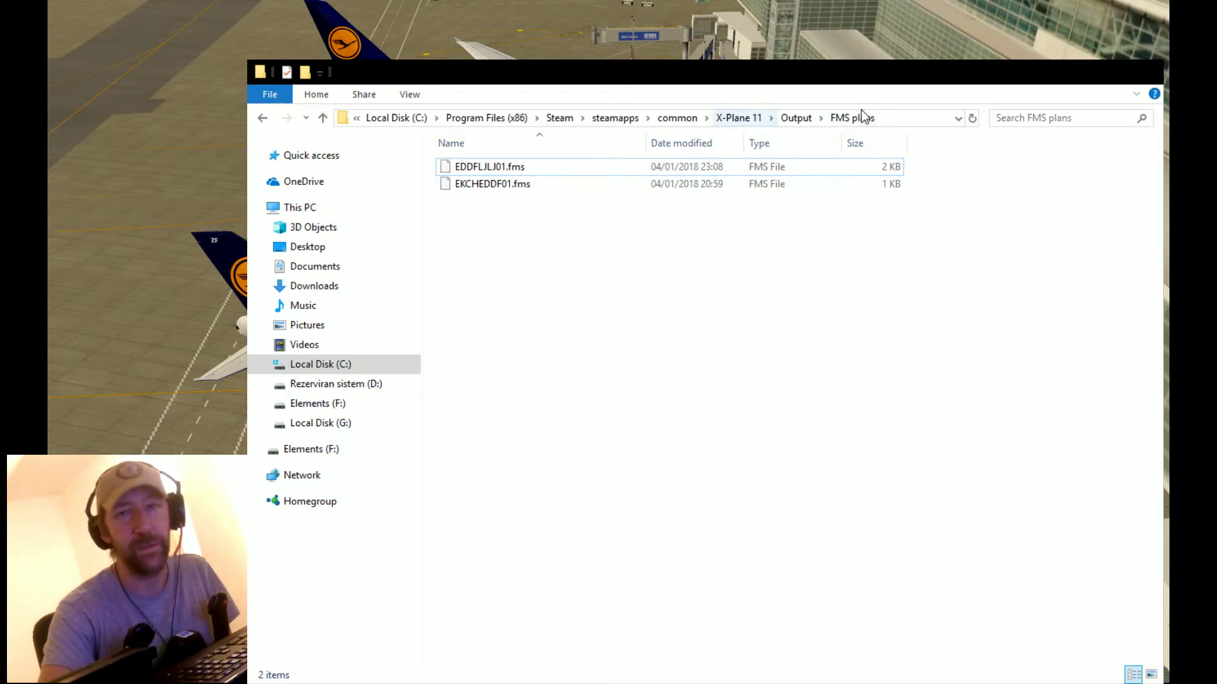
Step: Return to the 747 cockpit and call up the FMC's LOAD FMS PLAN? prompt from INIT REF
click(1072, 76)
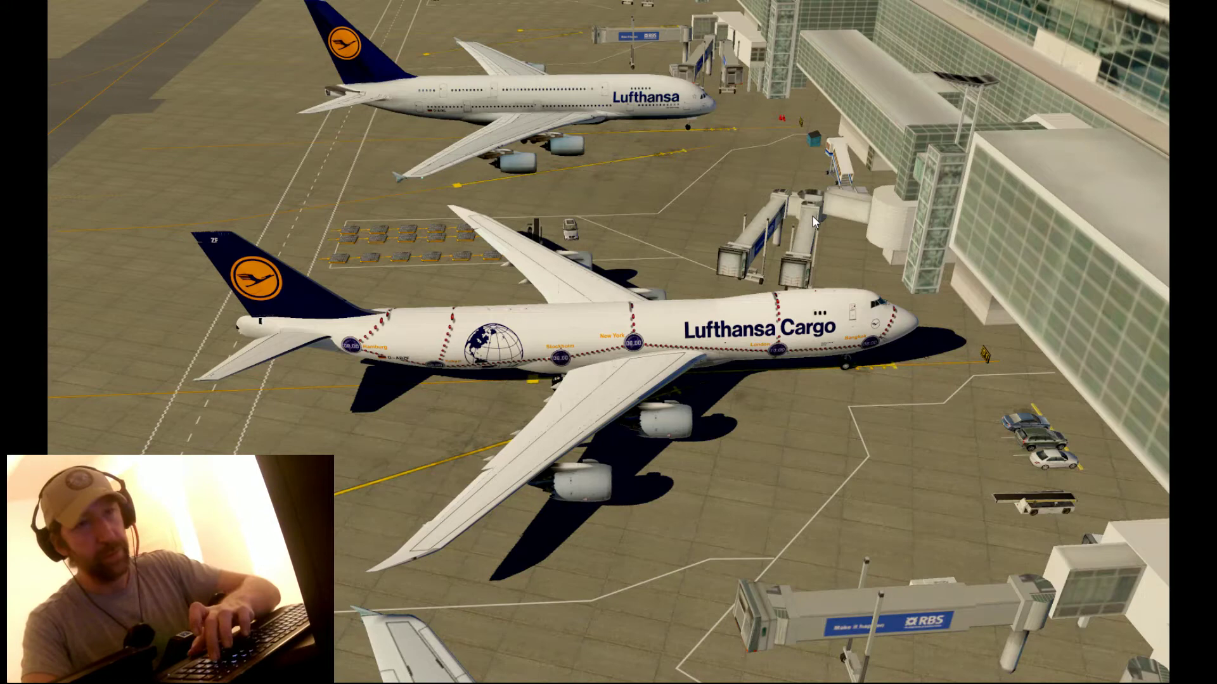
key(shift+9)
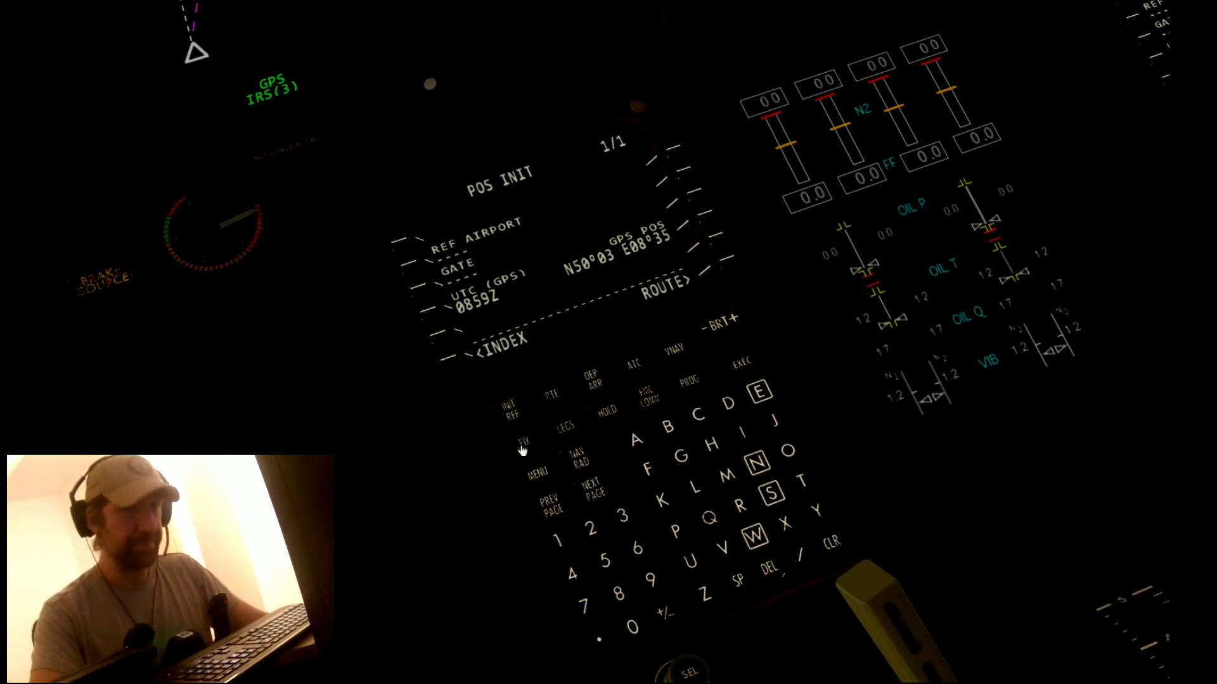
click(546, 502)
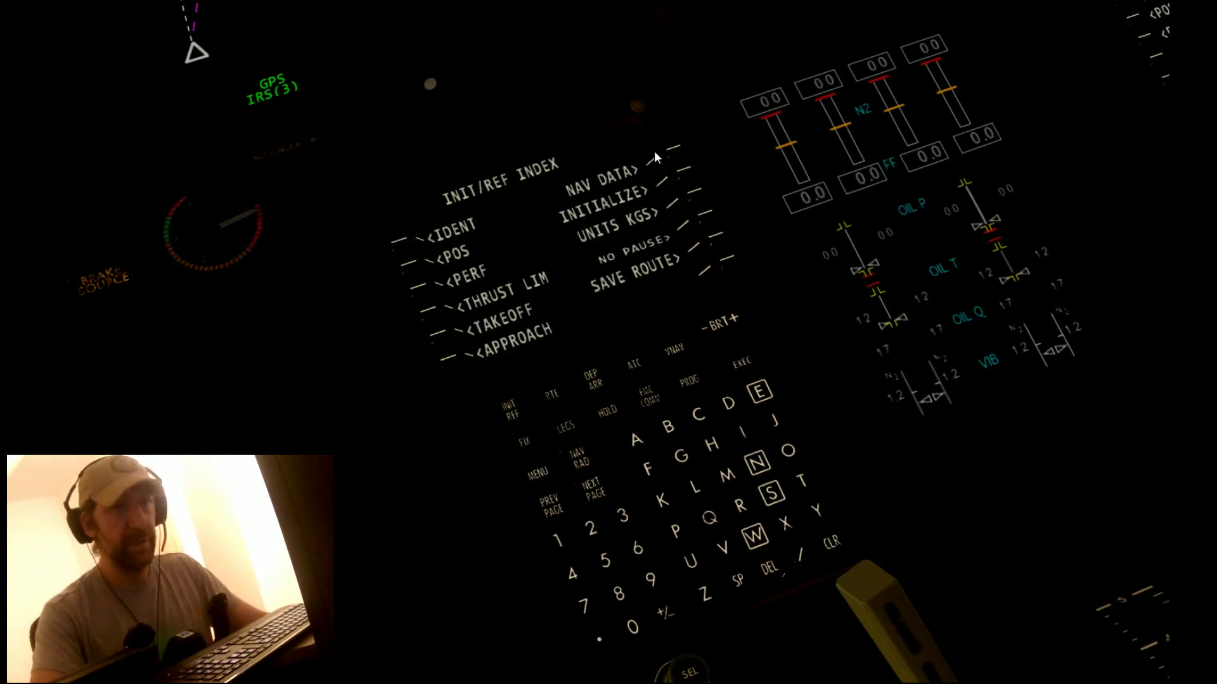
click(677, 150)
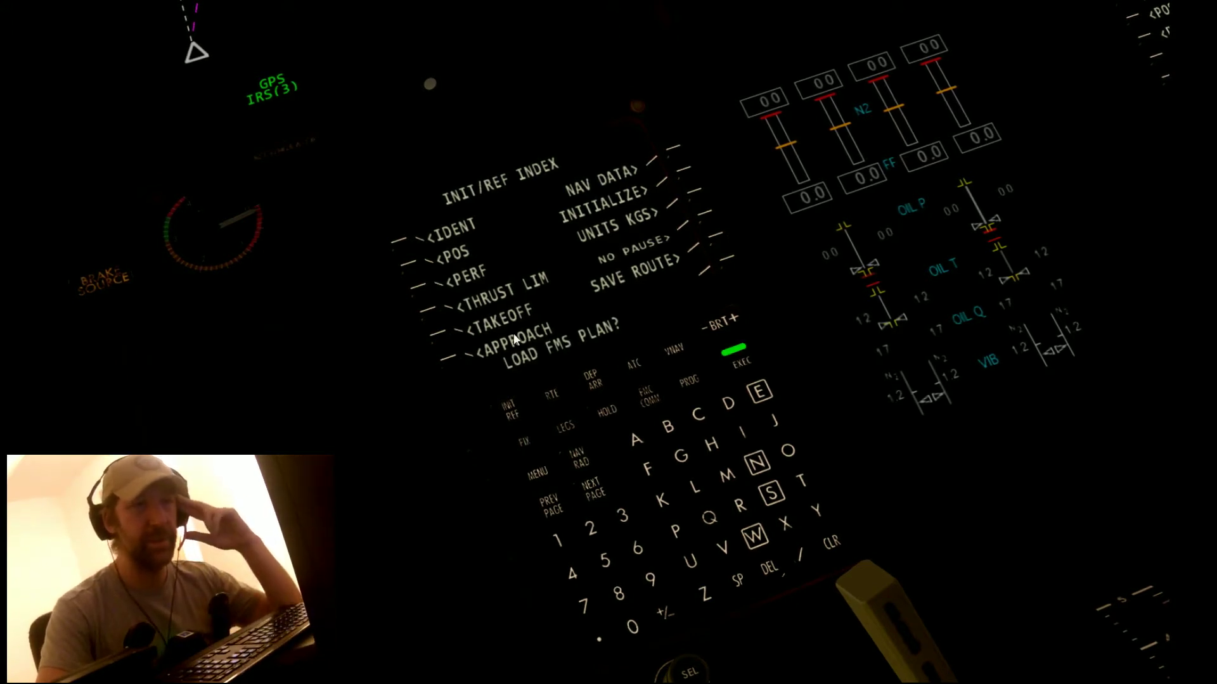
Step: Execute the load and open EDDFLJLJ01.fms, giving active legs DF143, DF137, DF159, AMTIX, AKONI
click(754, 368)
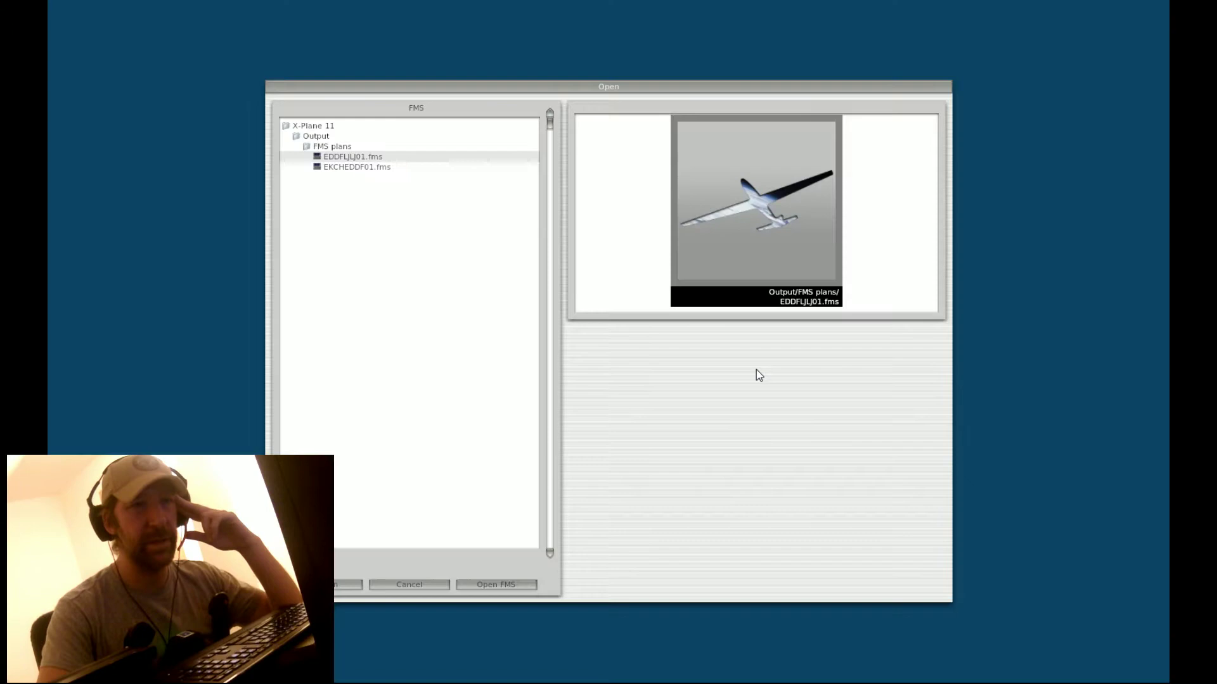
click(362, 167)
click(363, 158)
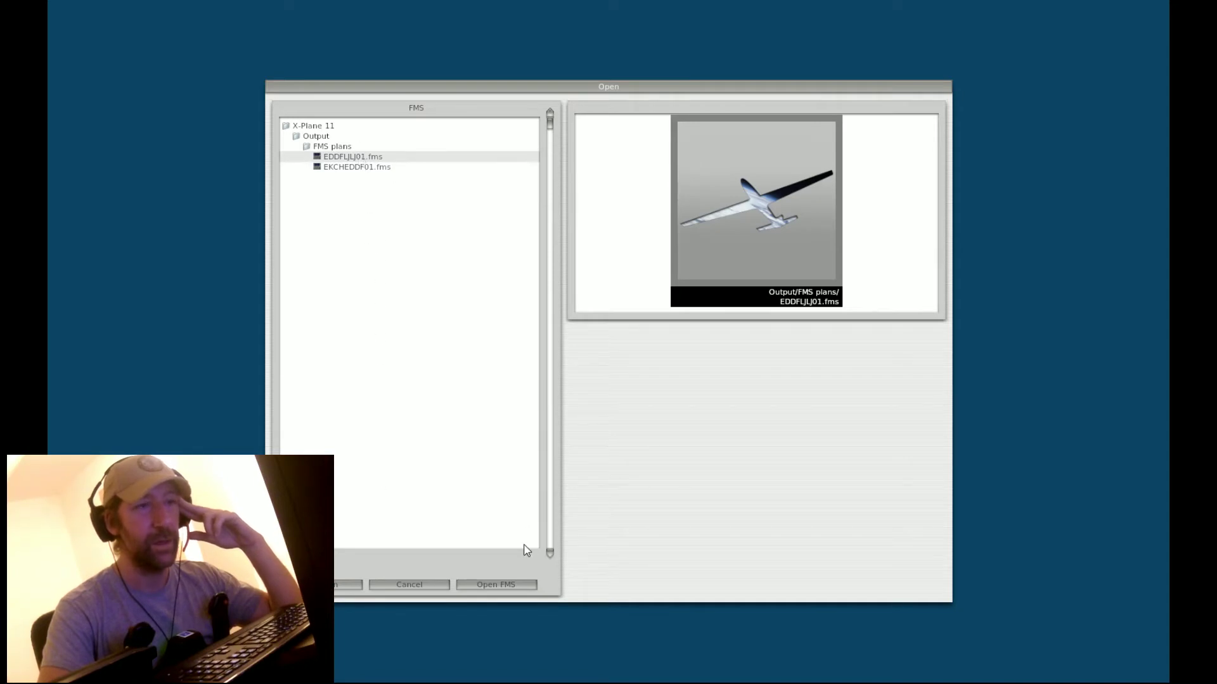
click(511, 585)
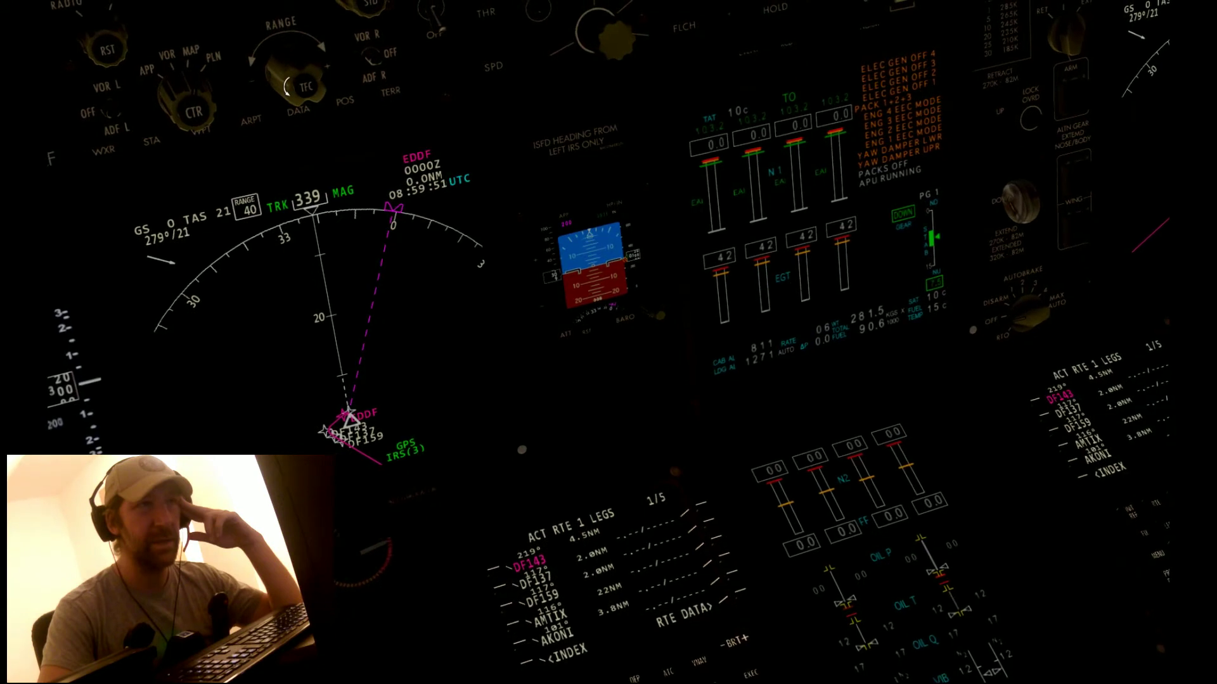
Step: Set the nav display to 20-mile range and tilt the view down onto the CDU legs page
scroll(287, 87, up, 3)
scroll(287, 87, down, 3)
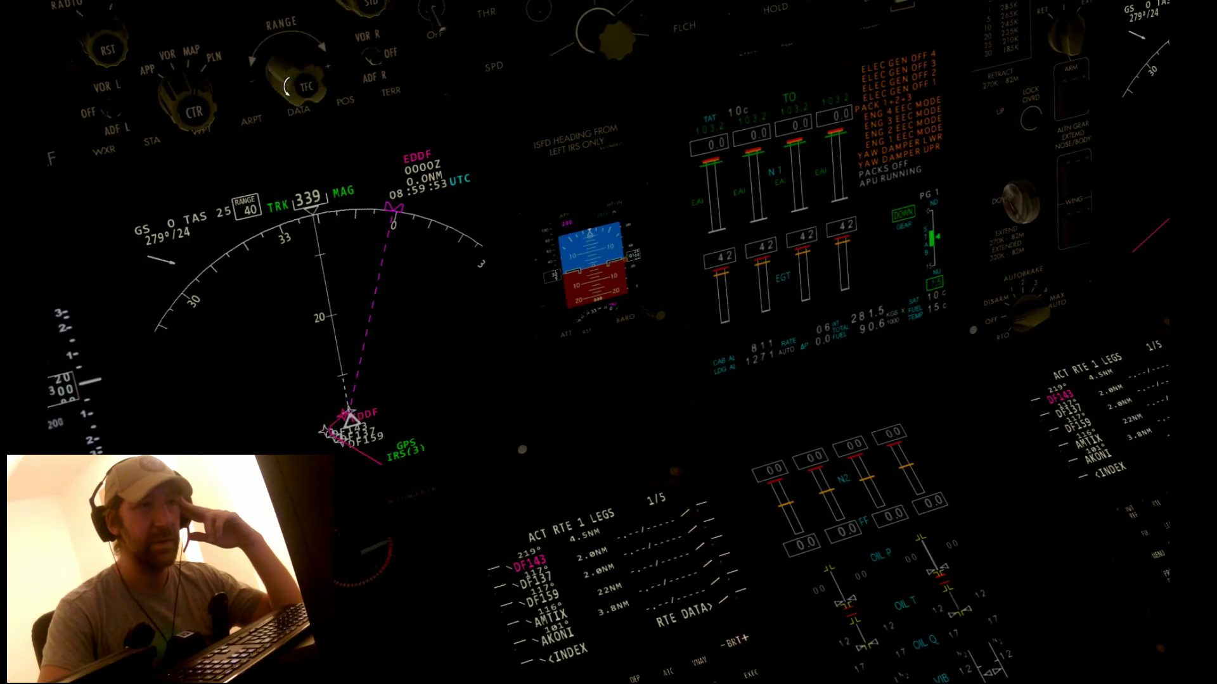
click(286, 86)
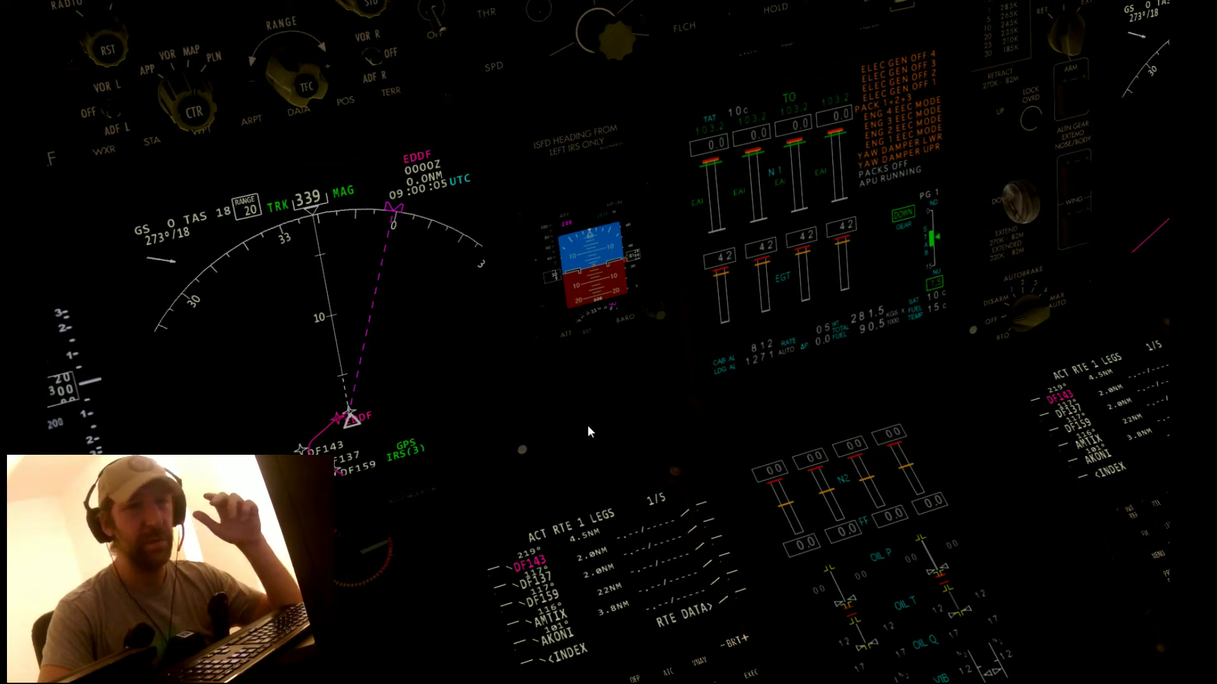
drag(593, 420, 574, 448)
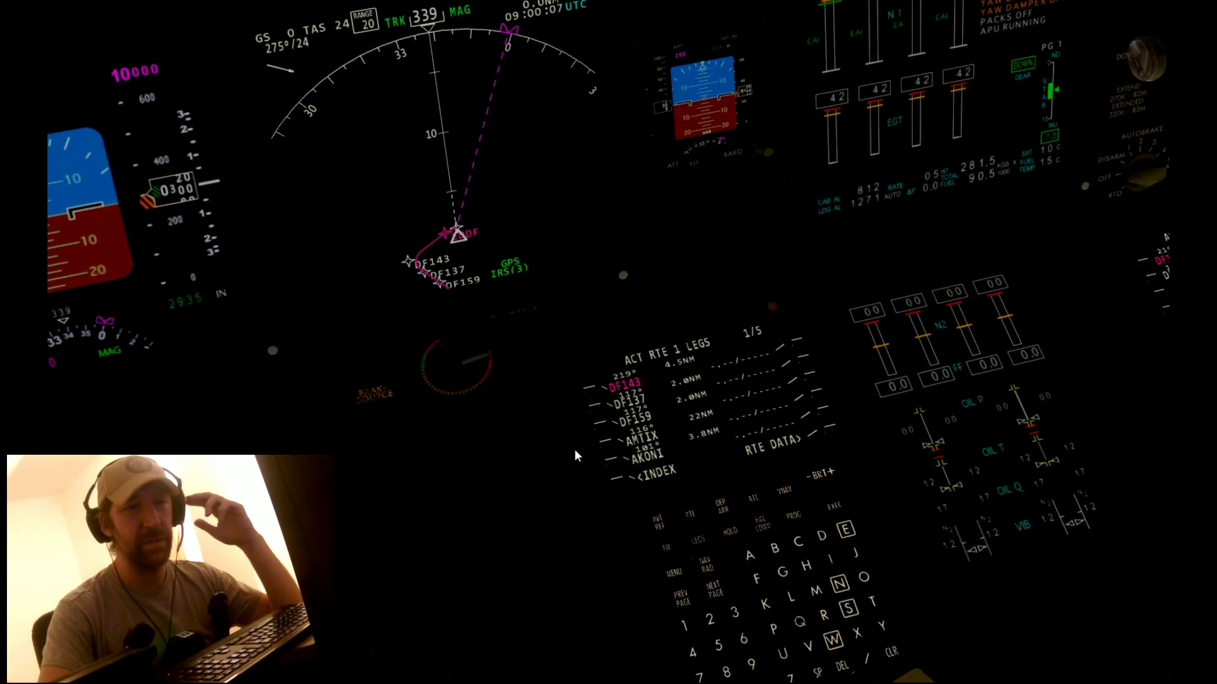
scroll(550, 453, up, 3)
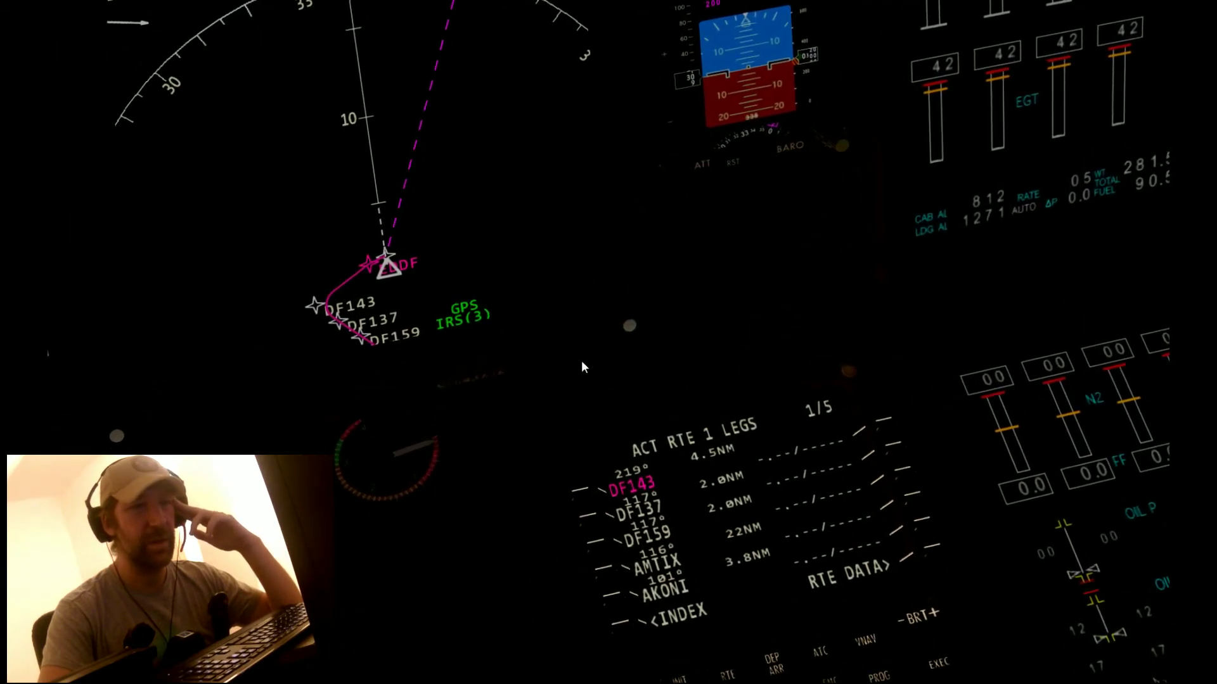
drag(581, 345, 582, 359)
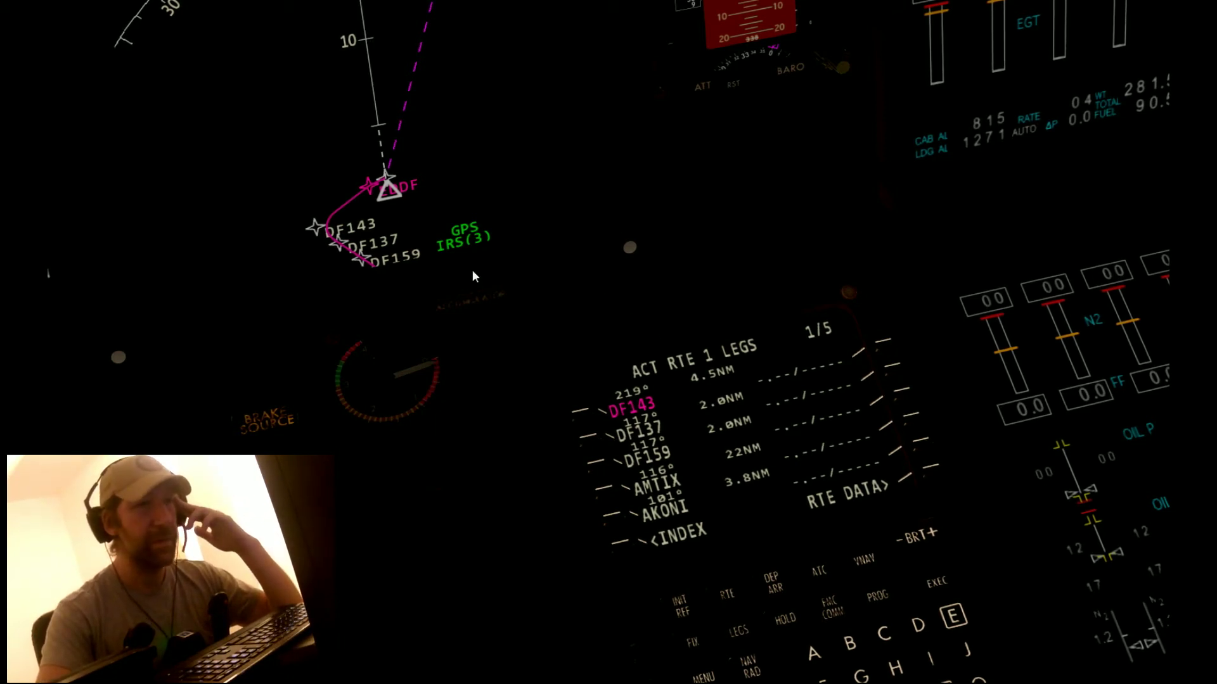
Step: Page the FMC from INIT REF through IDENT and POS INIT toward the EDDF departure runways
drag(683, 263, 693, 303)
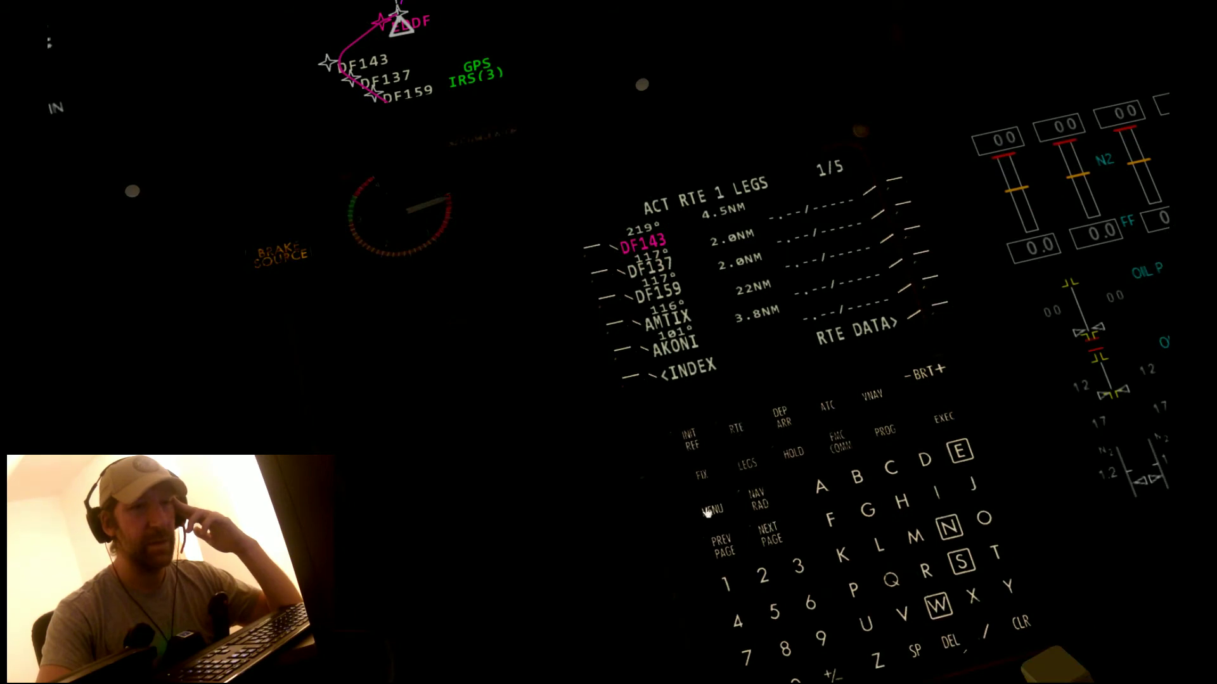
click(690, 439)
click(598, 248)
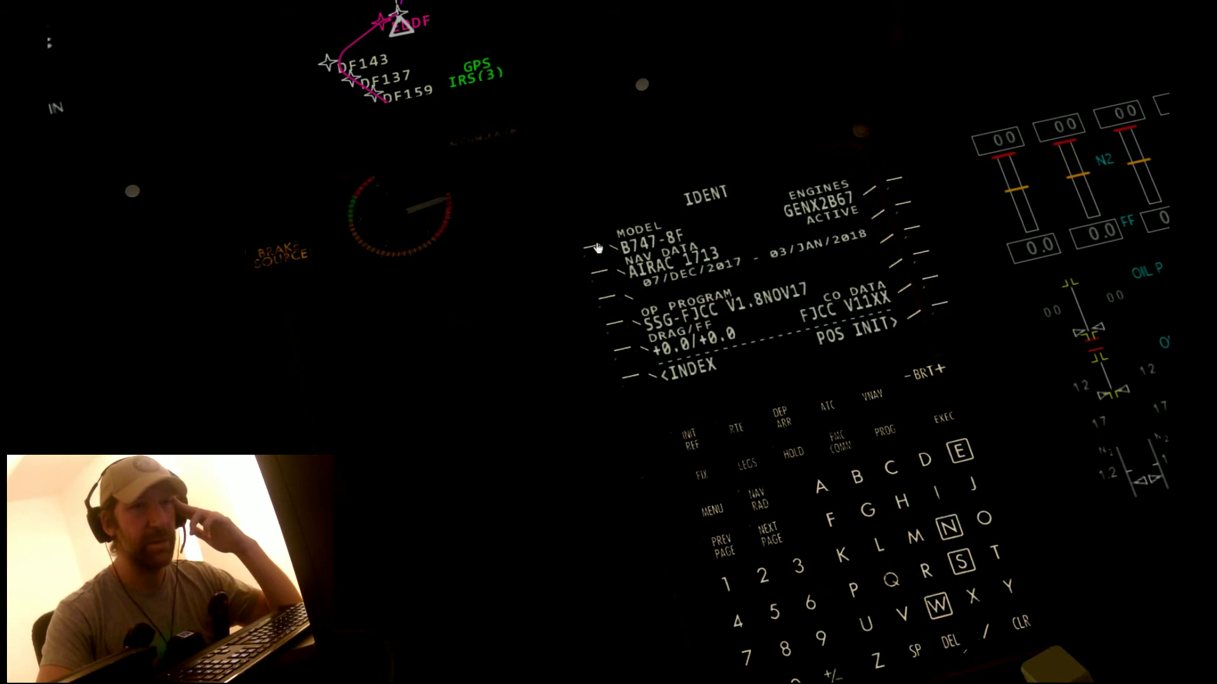
click(940, 305)
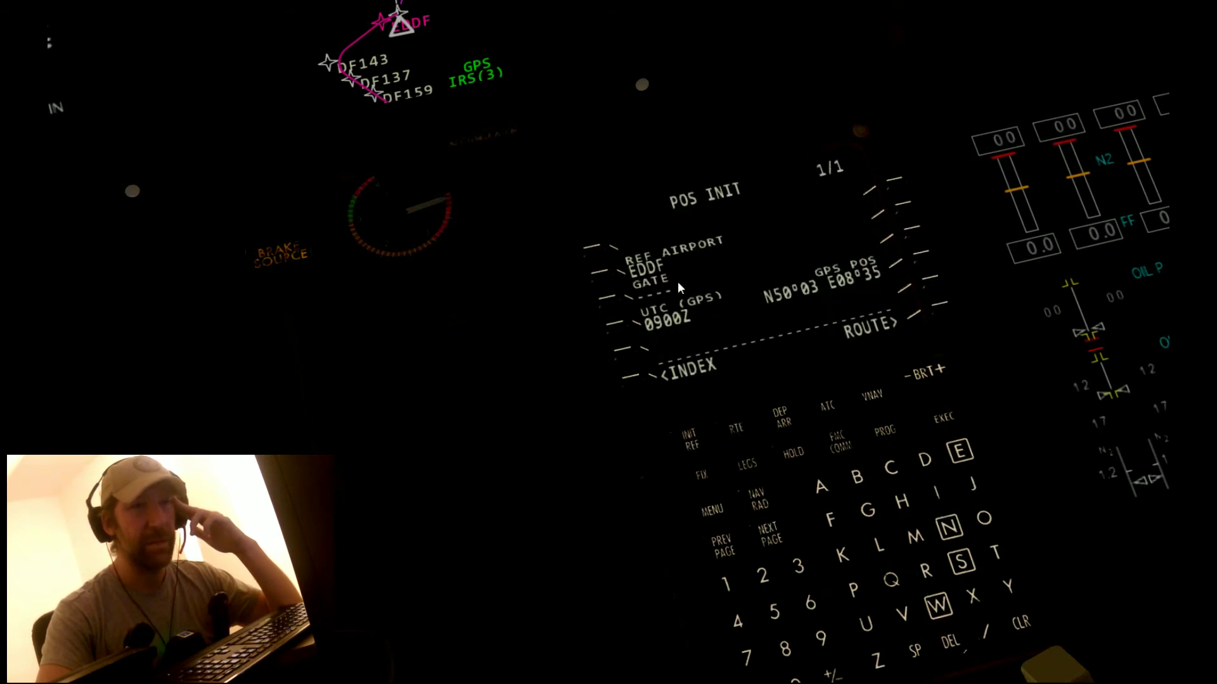
click(943, 307)
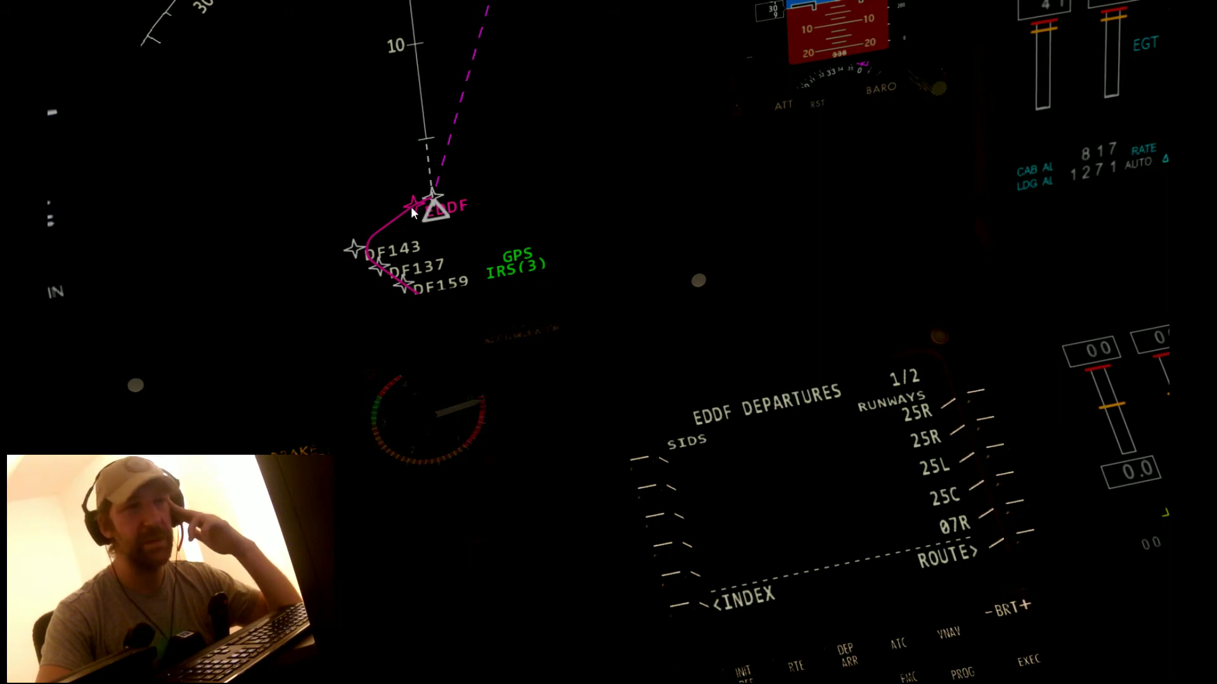
Step: Select and execute runway 25L, then review the RTE 1 LEGS now led by RID and ANEKI
click(995, 453)
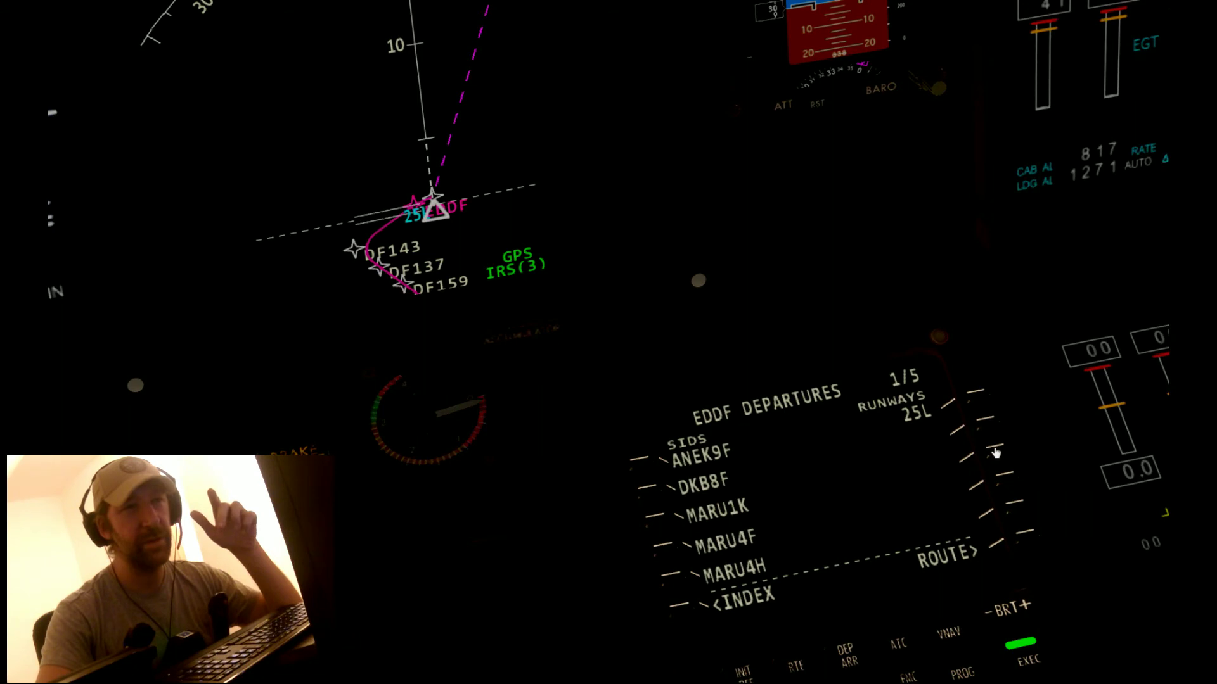
click(1026, 653)
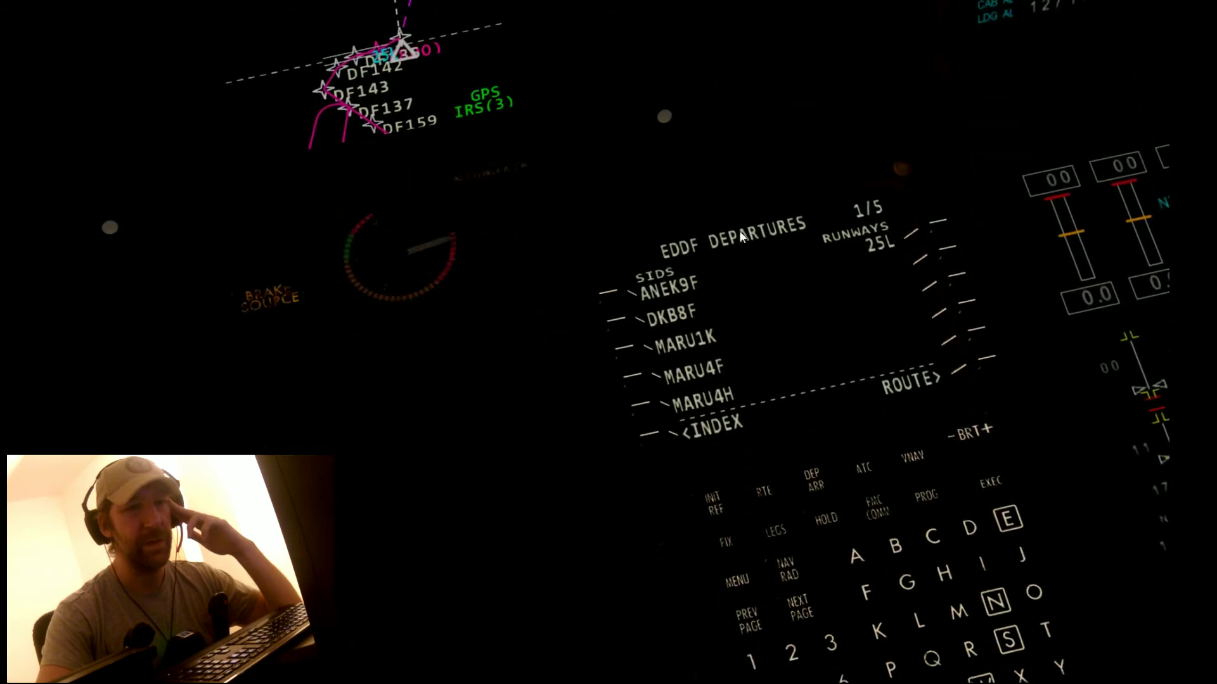
click(784, 536)
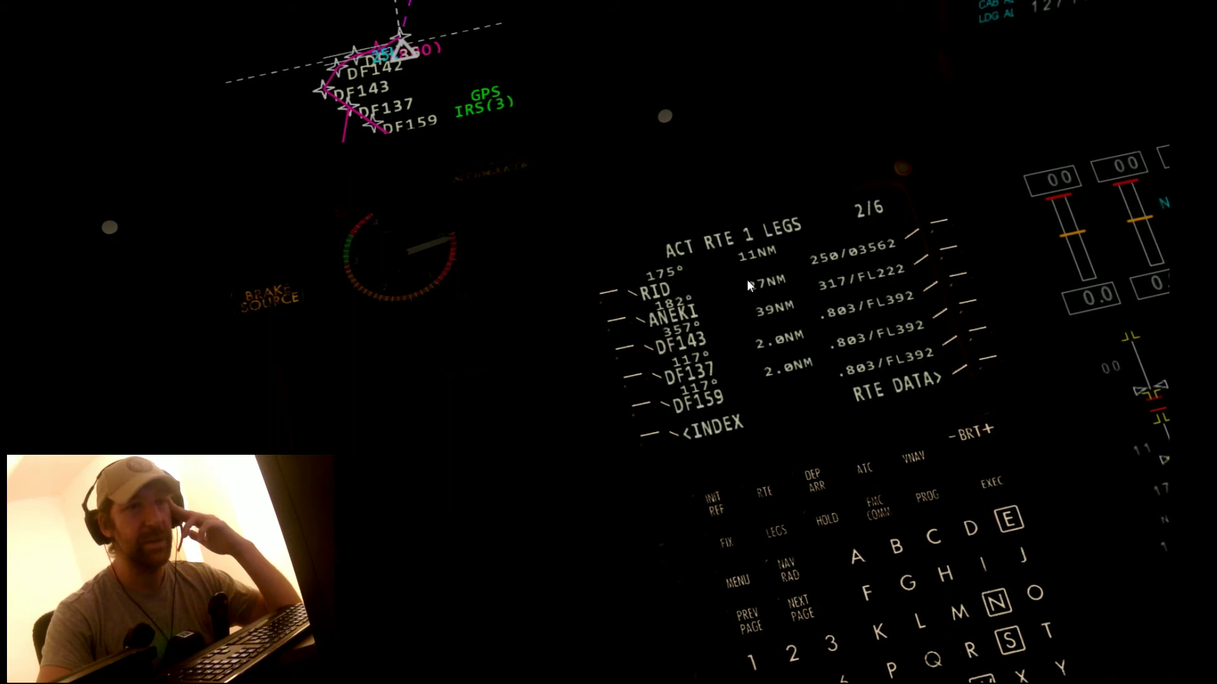
click(799, 607)
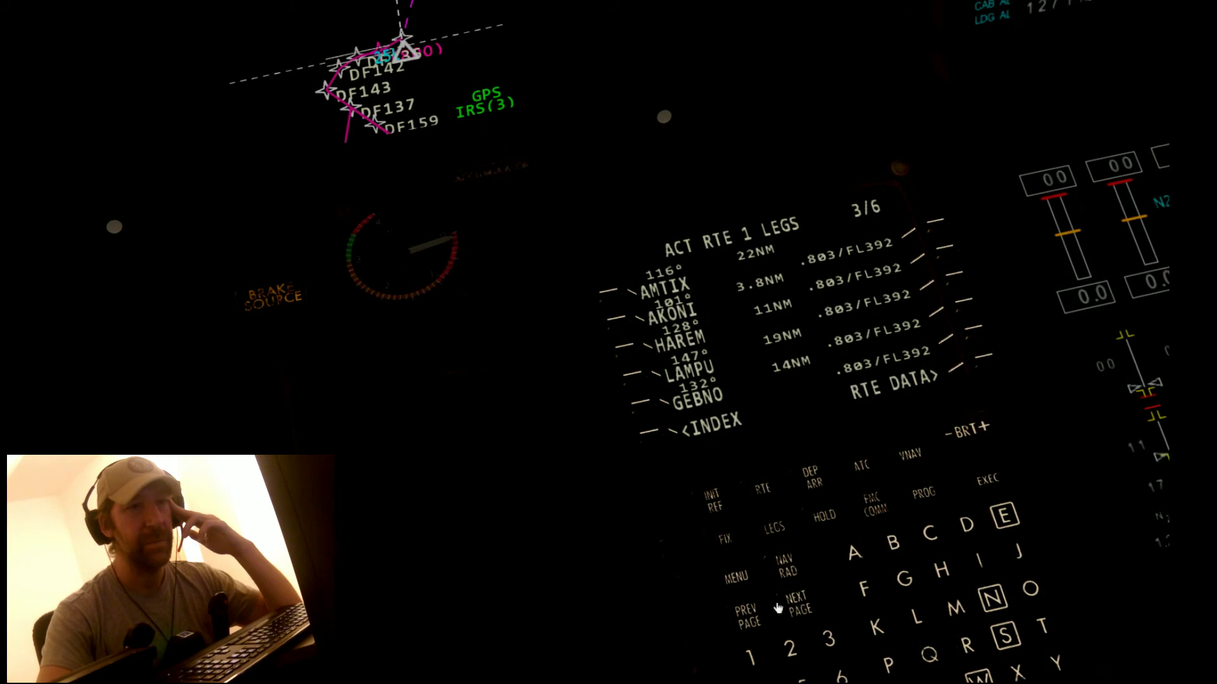
click(749, 614)
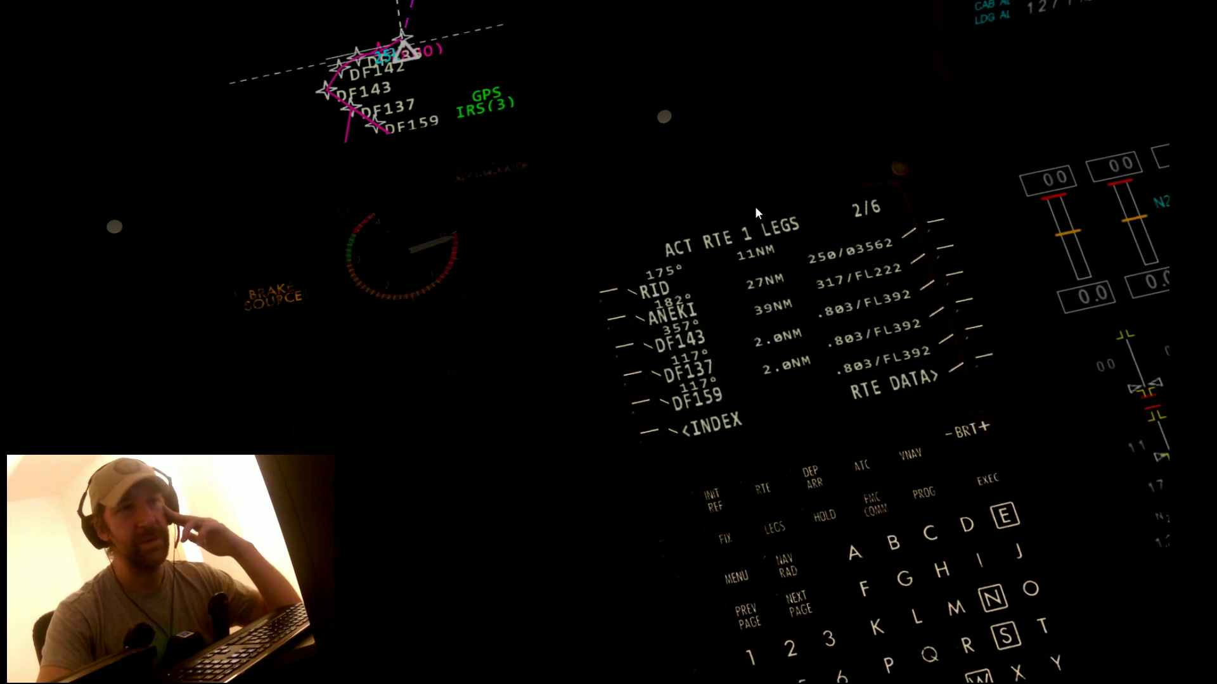
drag(765, 190, 755, 132)
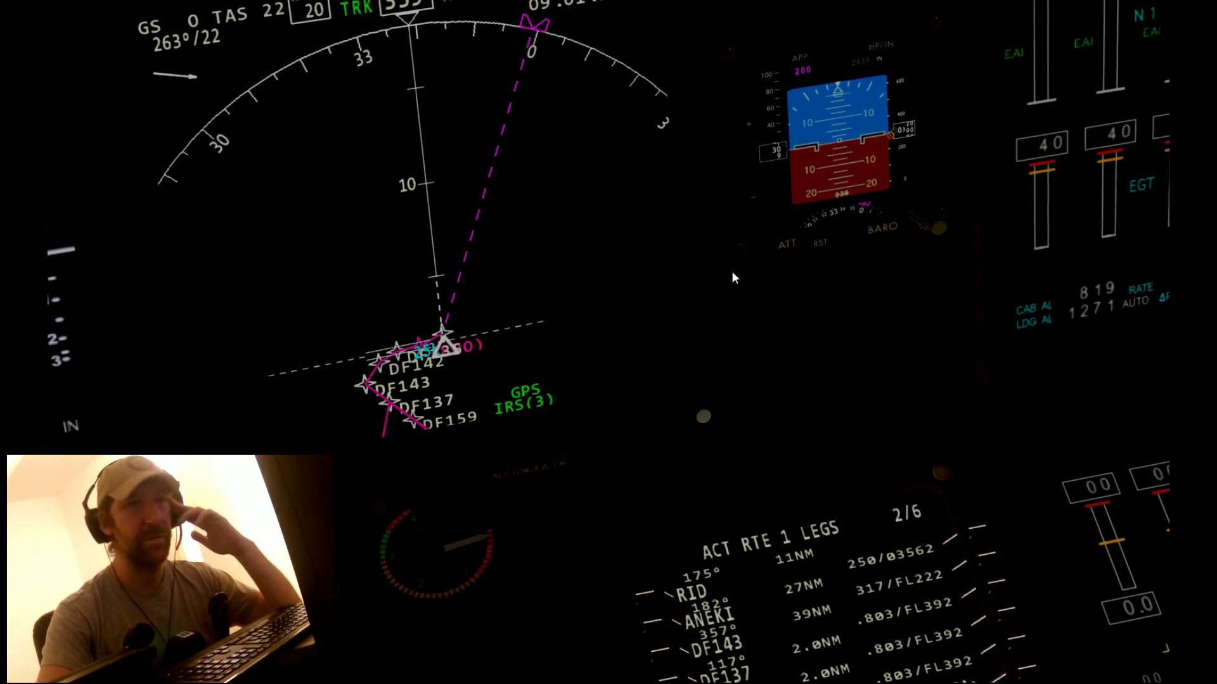
Step: Zoom out and switch to an external view raised above the parked 747
mouse_move(731, 272)
mouse_down()
mouse_move(728, 239)
mouse_move(728, 268)
mouse_up()
scroll(727, 239, down, 3)
scroll(727, 269, down, 3)
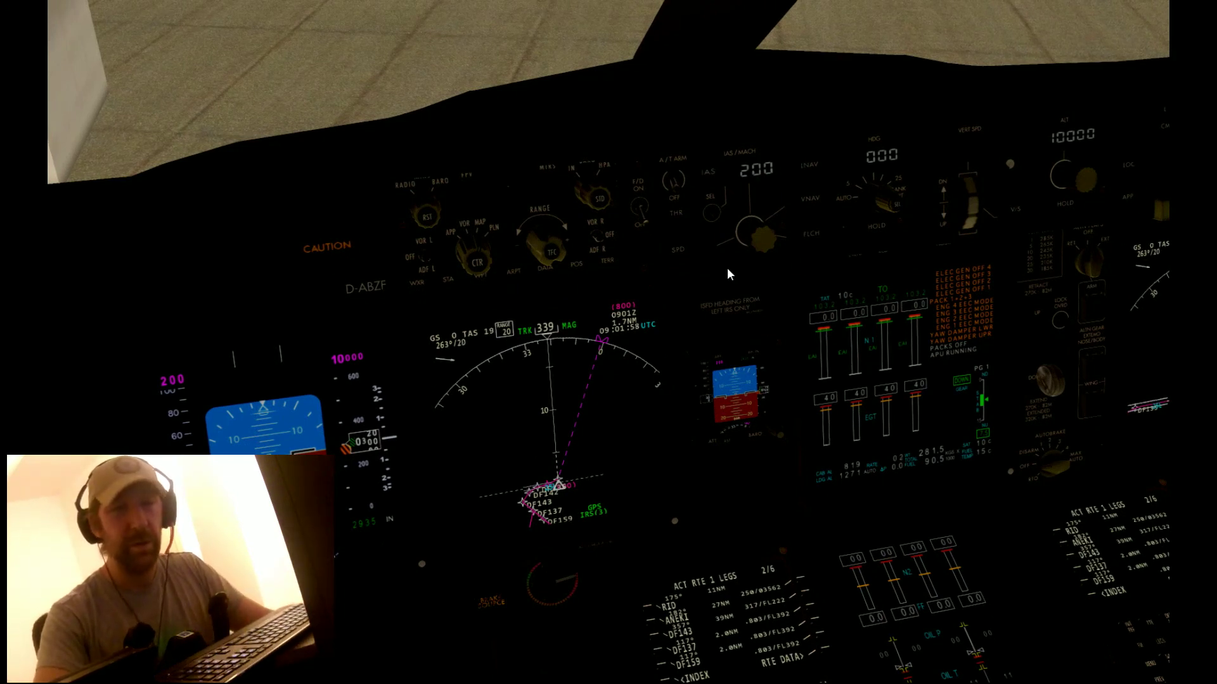
key(shift+4)
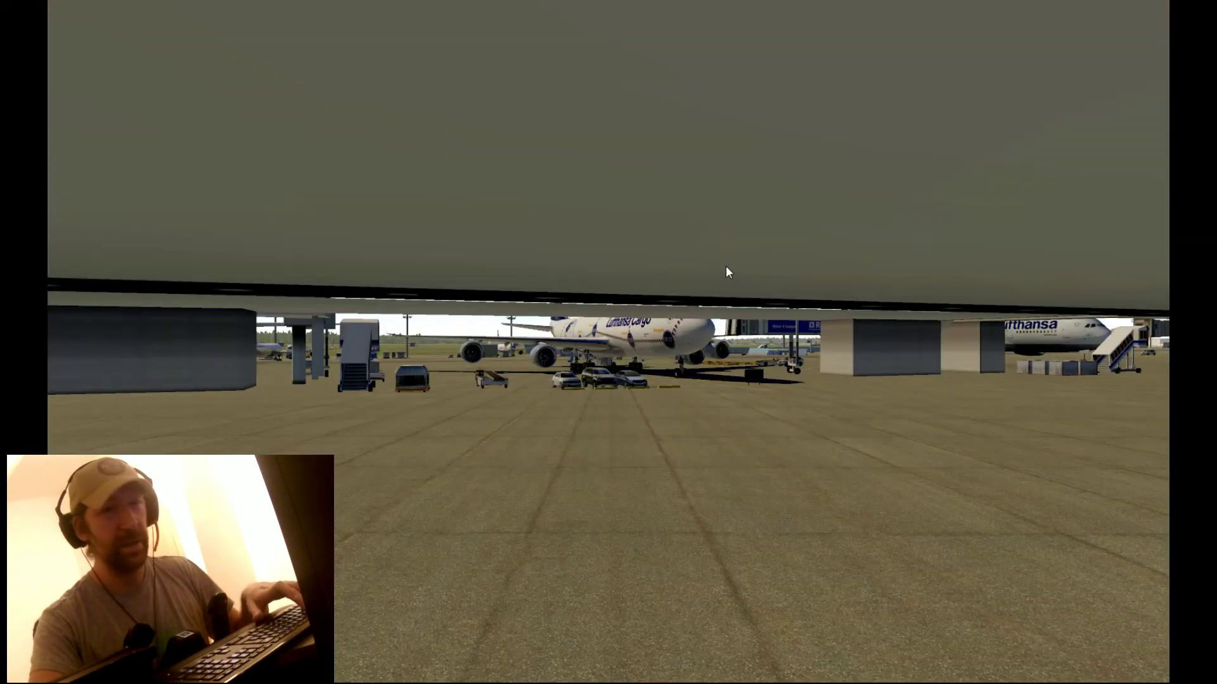
drag(726, 267, 800, 271)
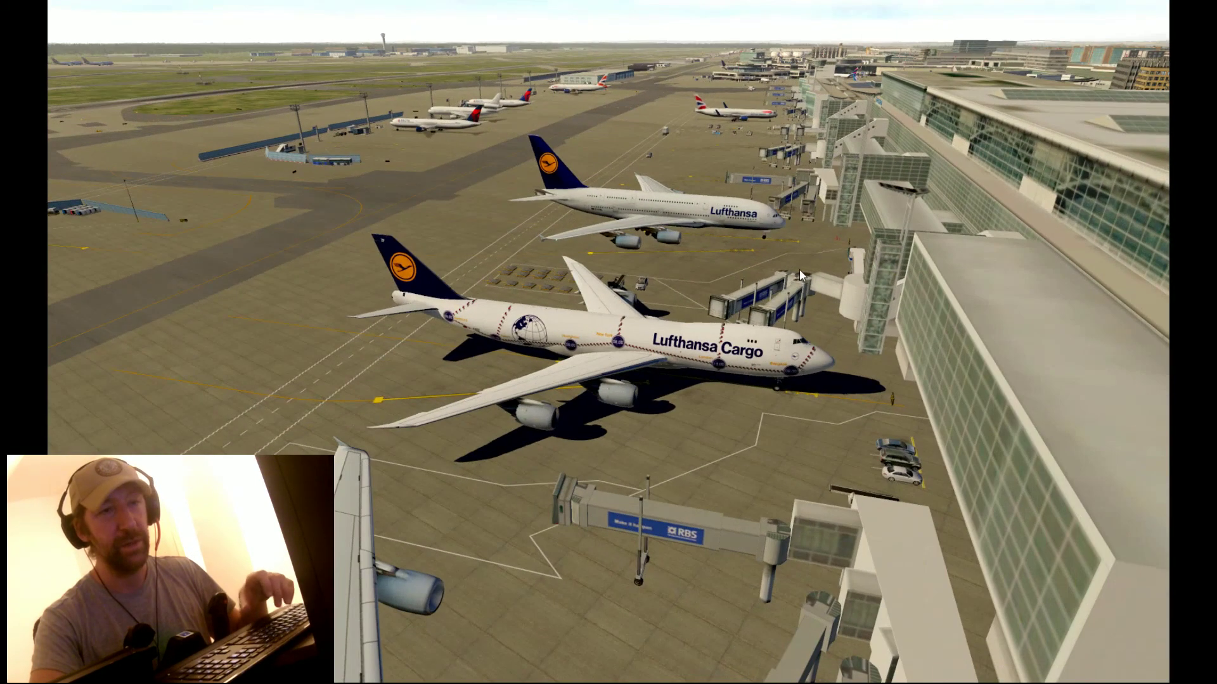
Step: Return to the 3D cockpit and pan around the panel
key(shift+9)
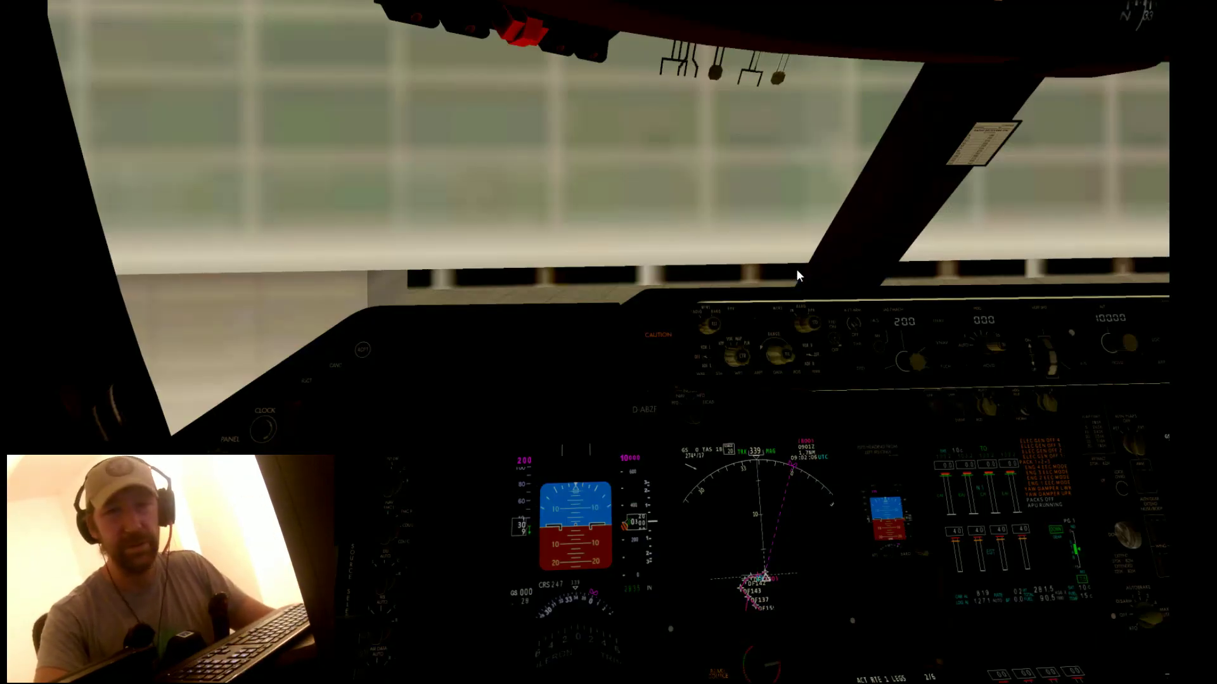
drag(678, 241, 698, 242)
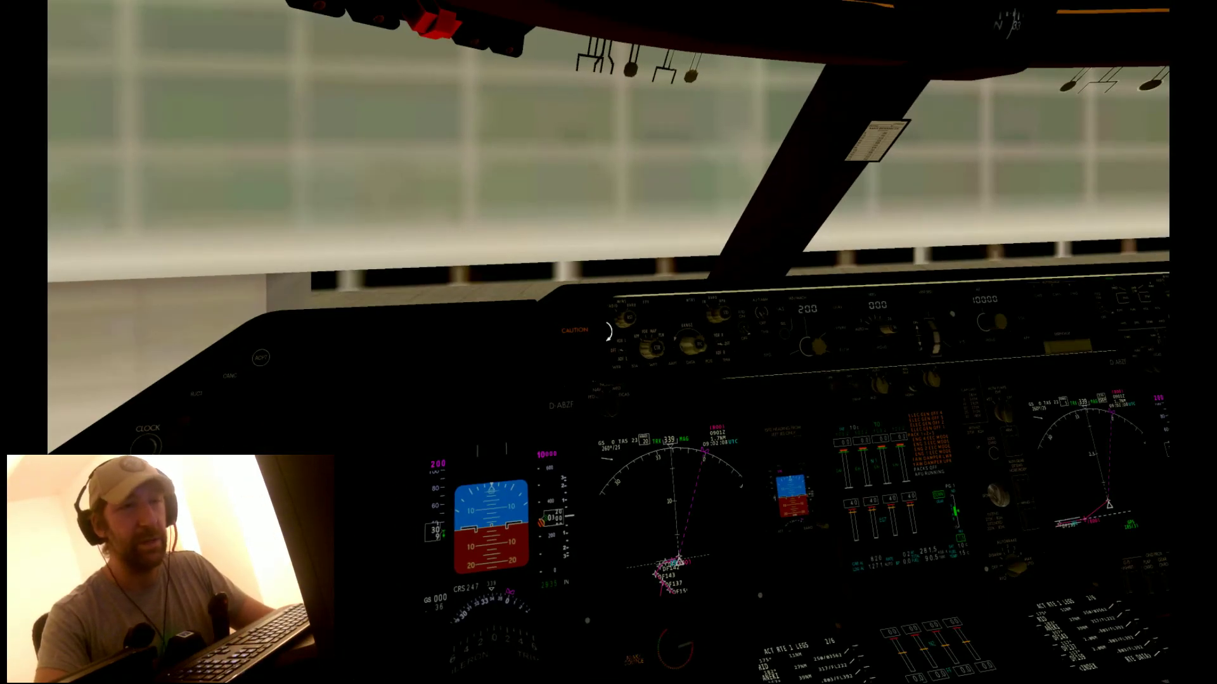
key(q)
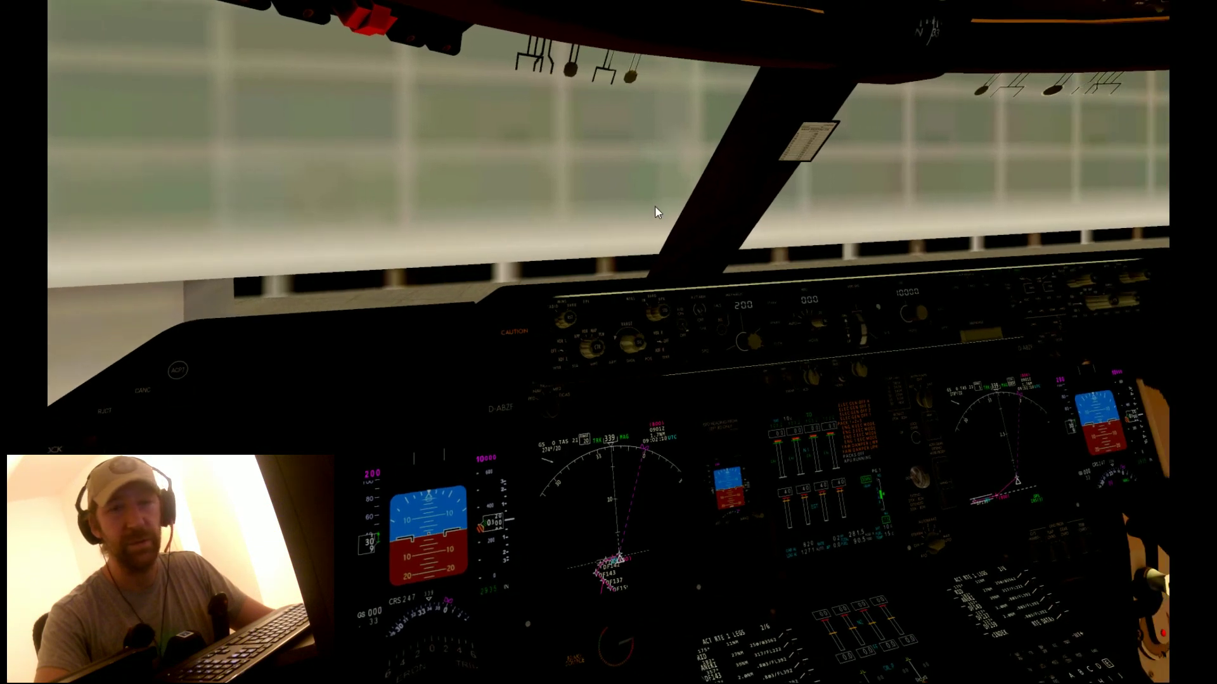